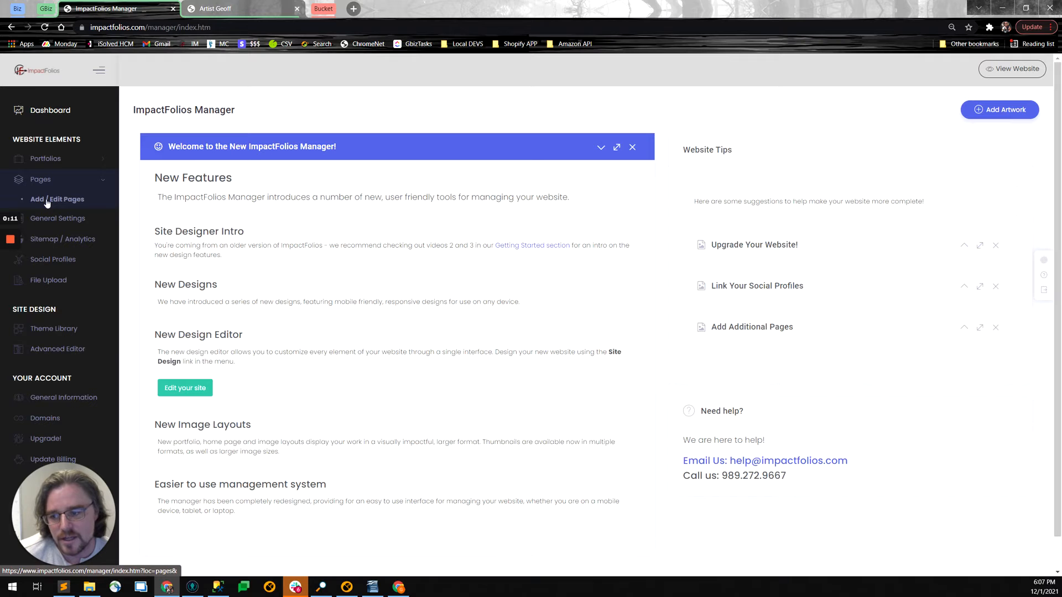
# Step: Open the website's page management and start creating a new navigation page
pyautogui.click(48, 203)
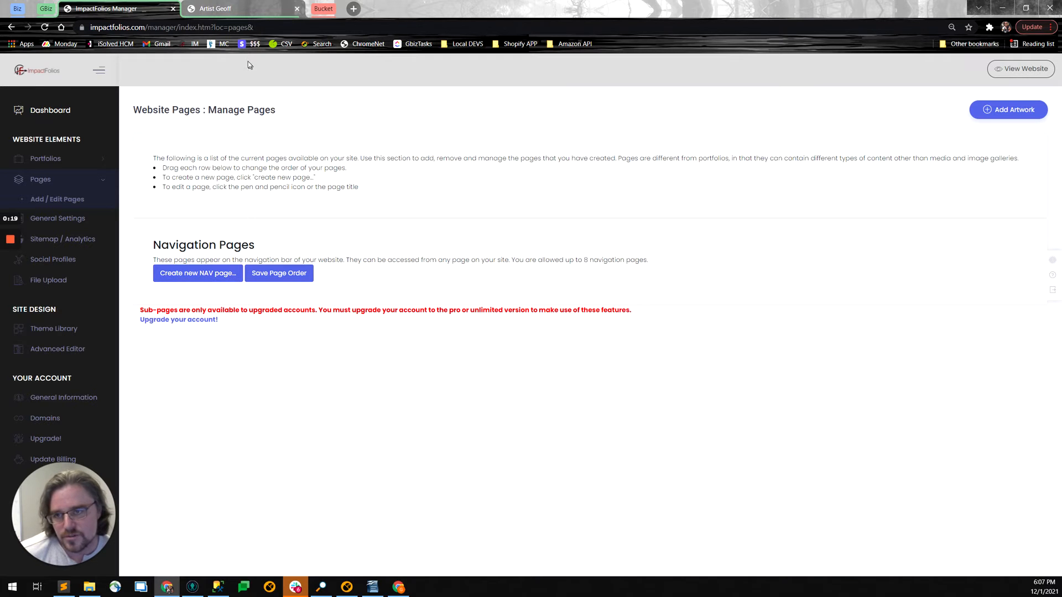
pyautogui.click(243, 9)
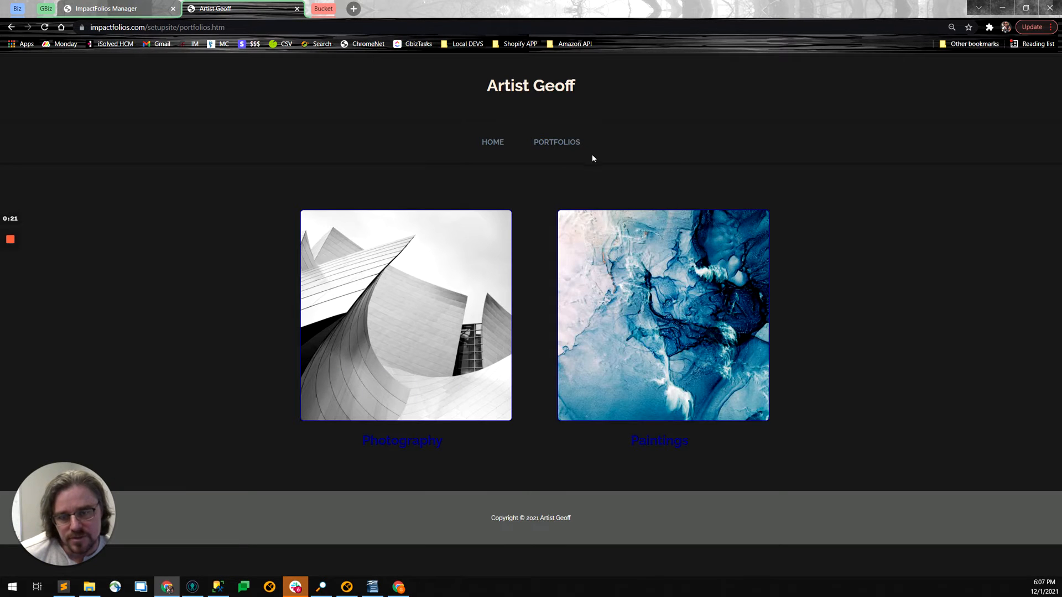
pyautogui.click(123, 7)
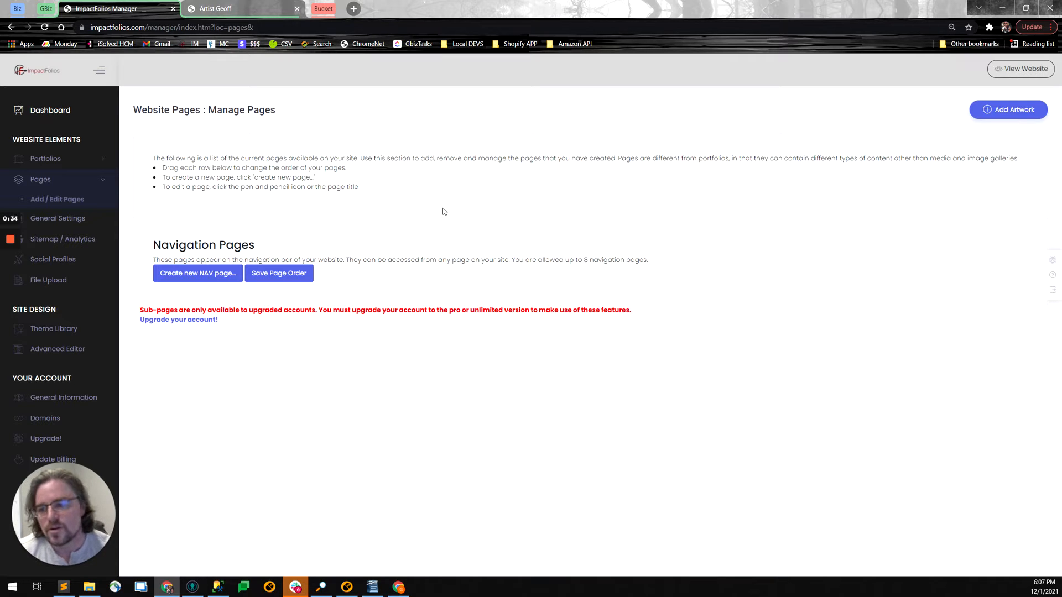
pyautogui.click(209, 275)
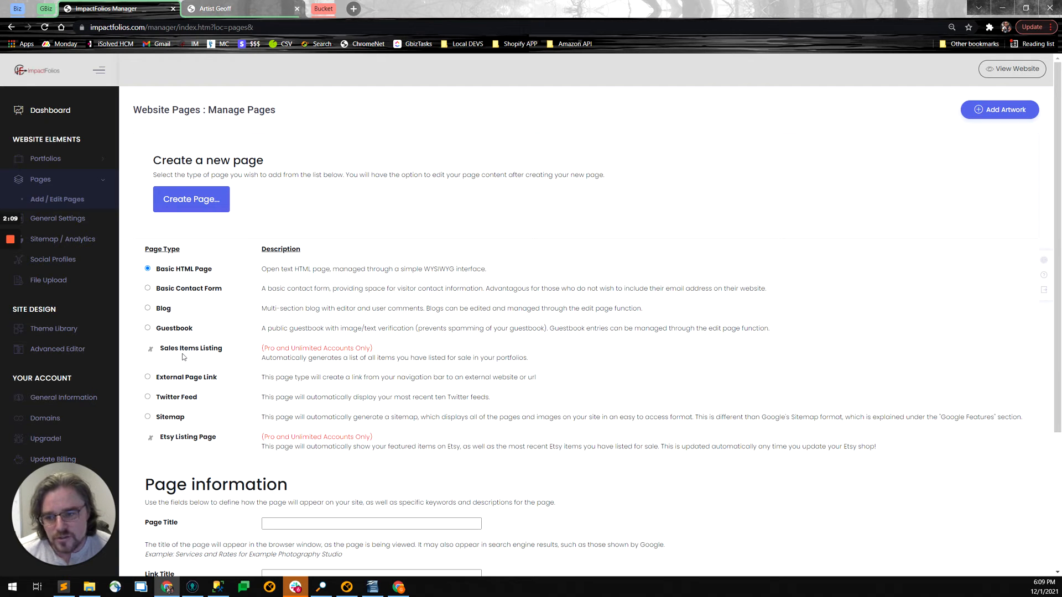
# Step: Keep Basic HTML Page as the page type and enter "Resume" as the page title
pyautogui.click(222, 6)
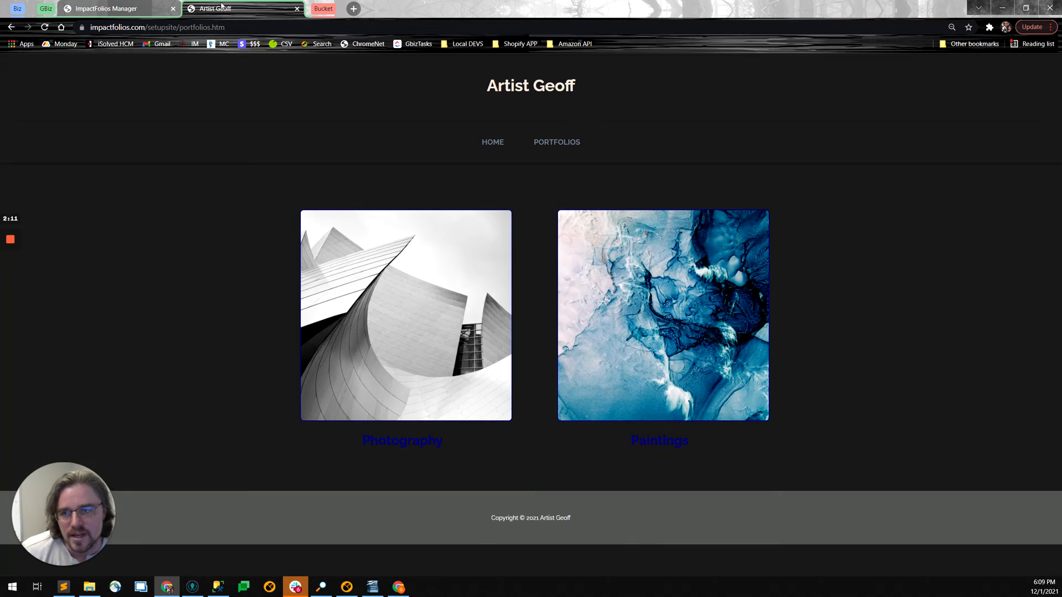
pyautogui.click(125, 9)
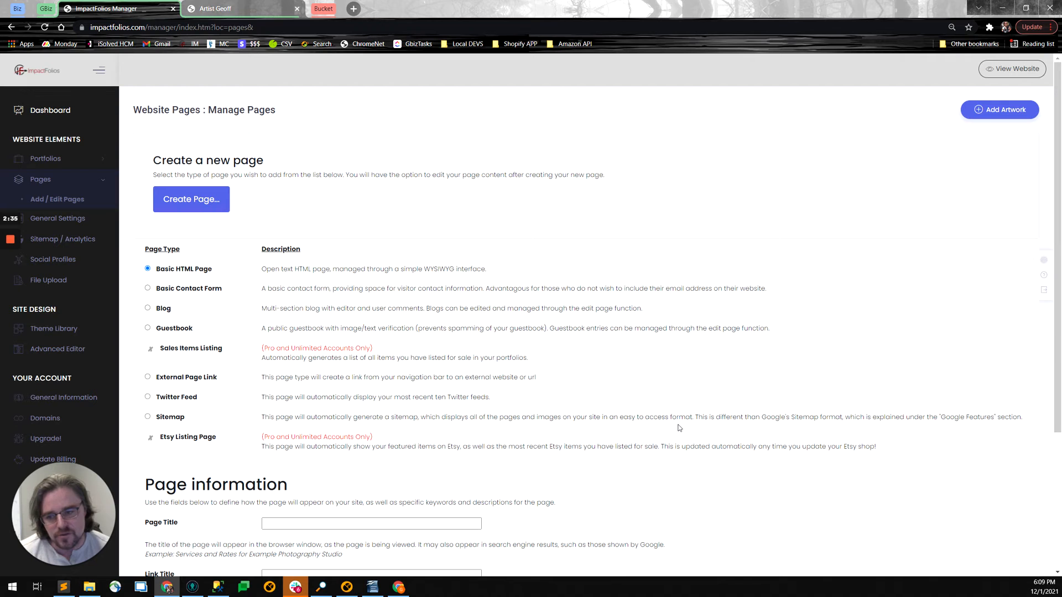
pyautogui.scroll(-3, 607, 446)
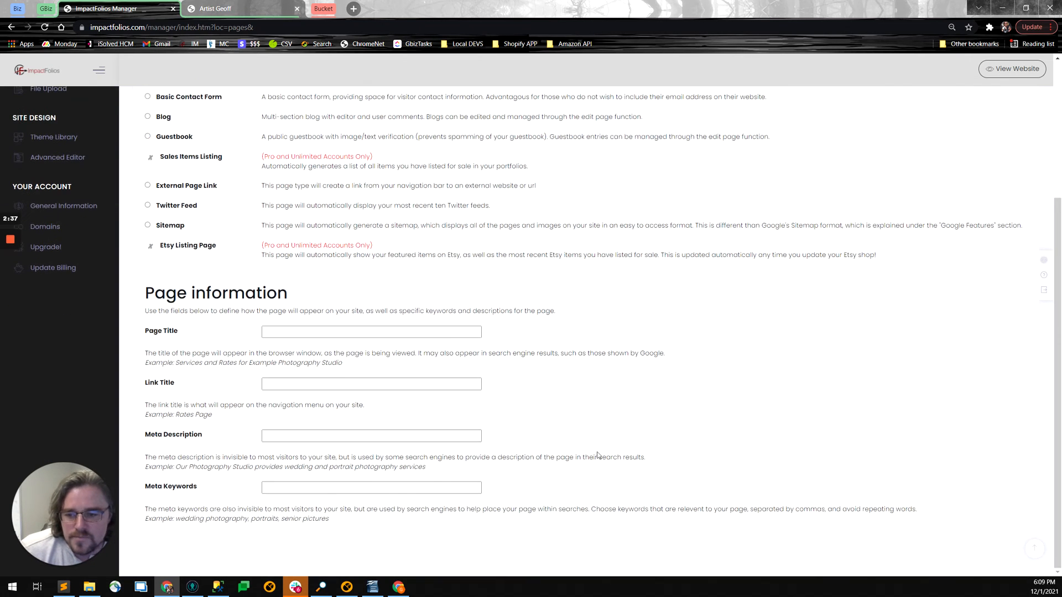
pyautogui.scroll(3, 174, 271)
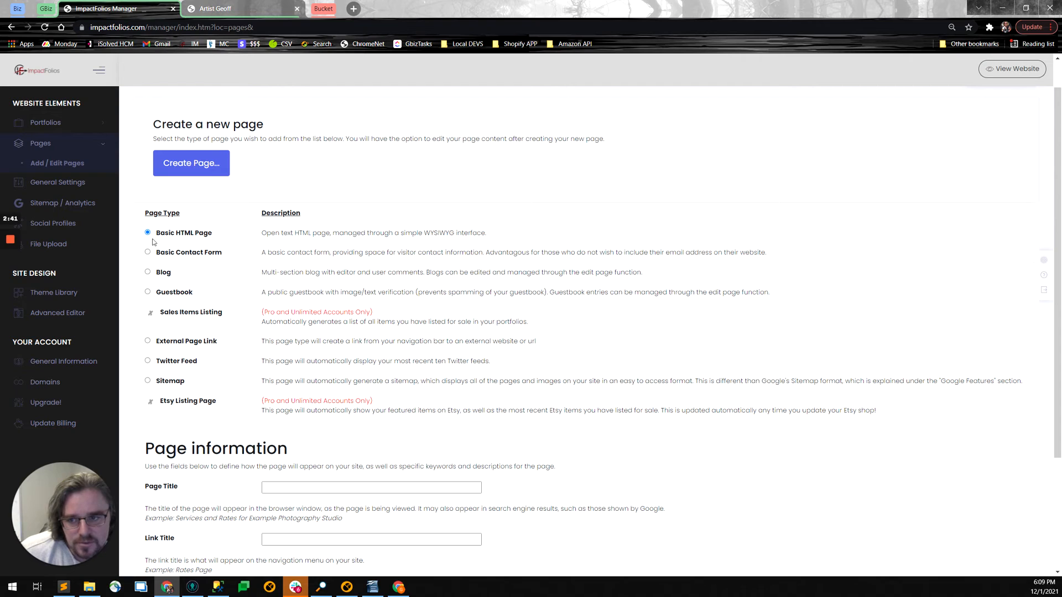
pyautogui.scroll(-1, 304, 264)
pyautogui.click(354, 436)
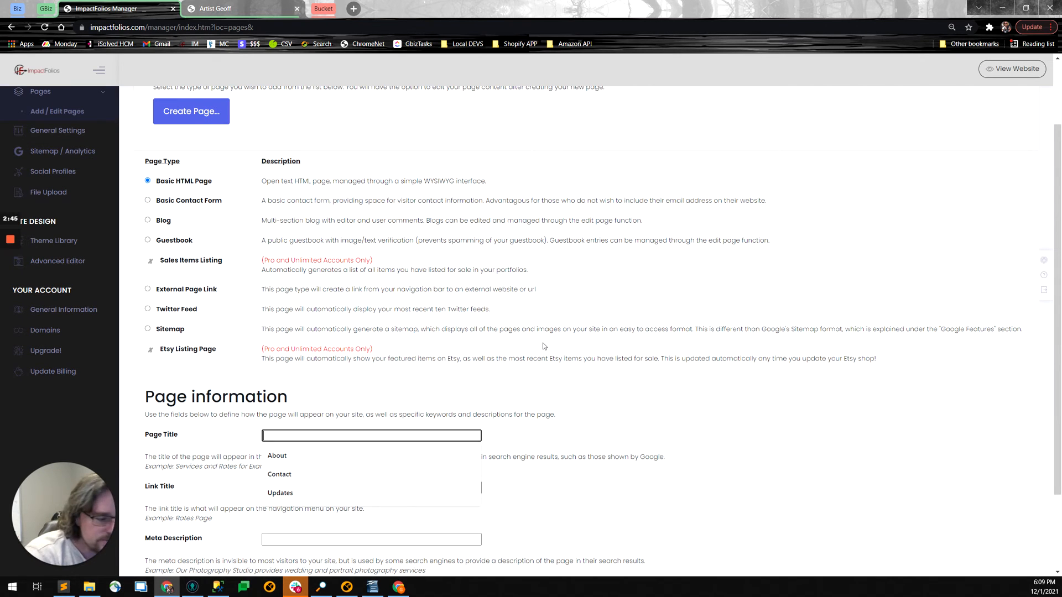
pyautogui.write('Resume')
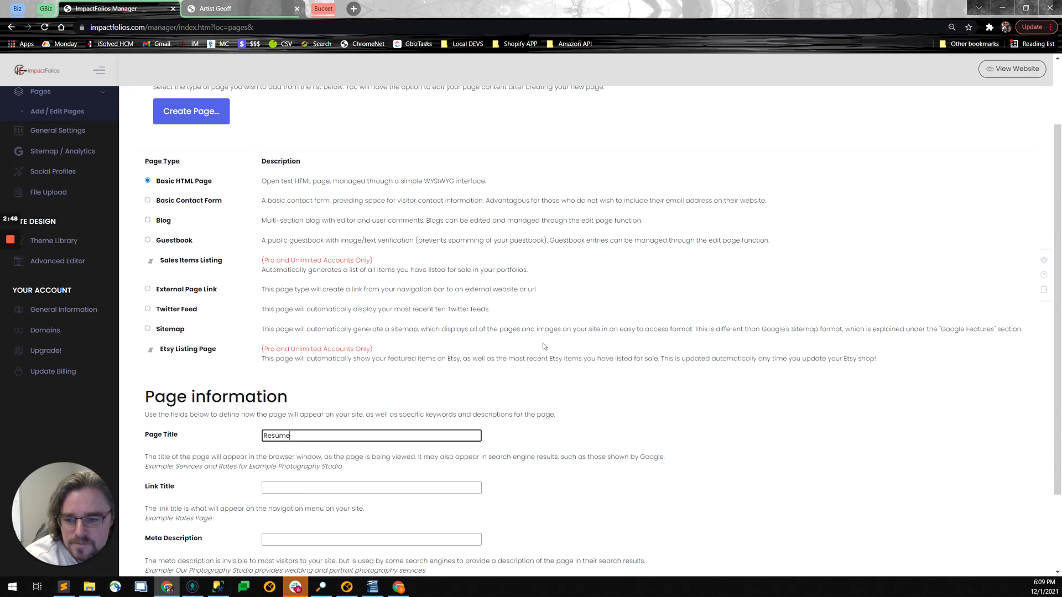
pyautogui.press('Tab')
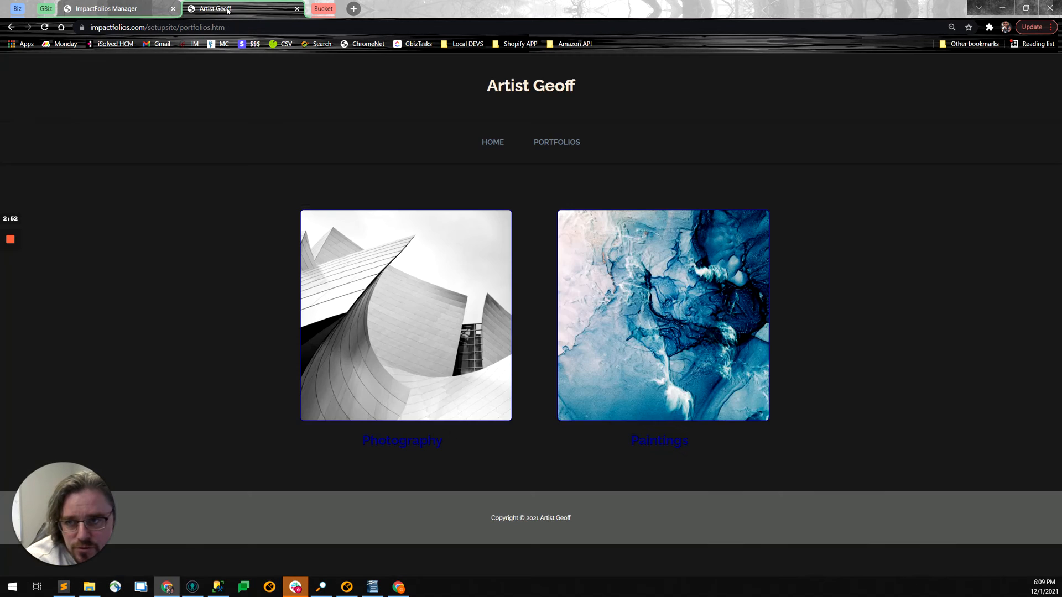
# Step: Check the live site's navigation menu, and copy the page title "Resume" into the link title
pyautogui.click(246, 8)
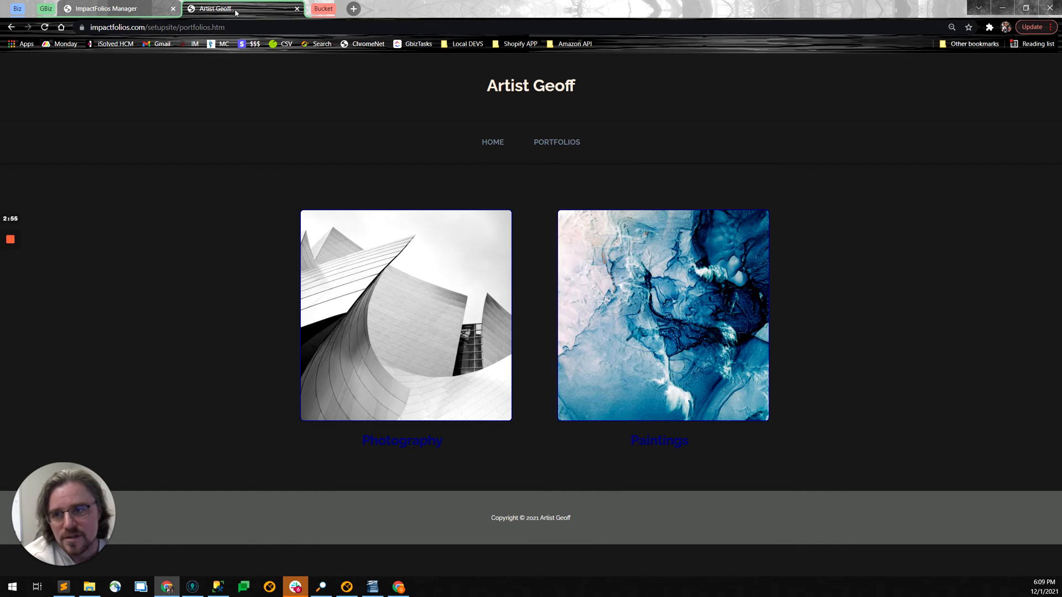
pyautogui.click(160, 9)
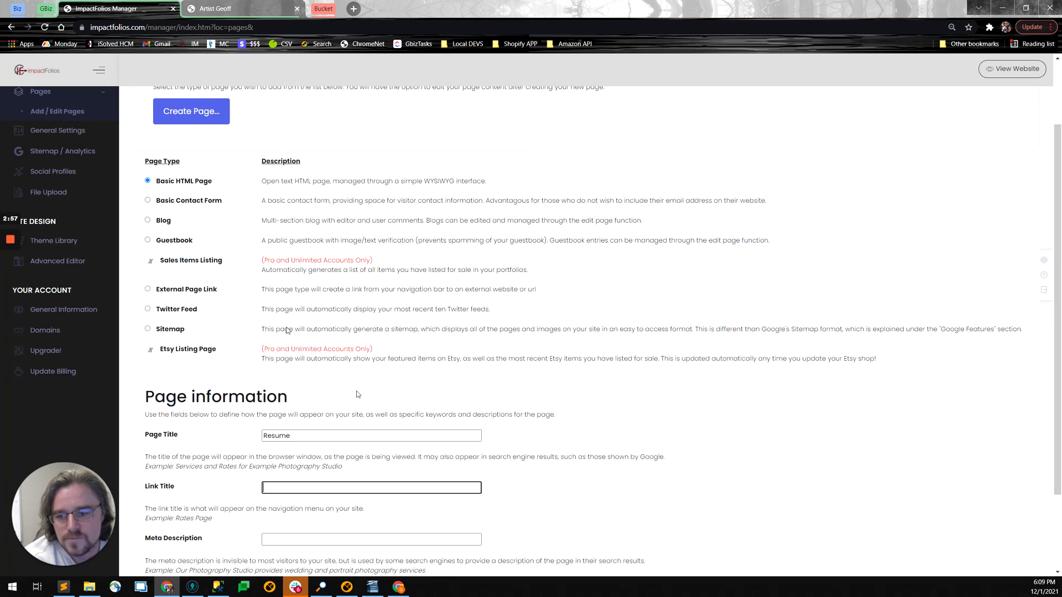
pyautogui.click(215, 11)
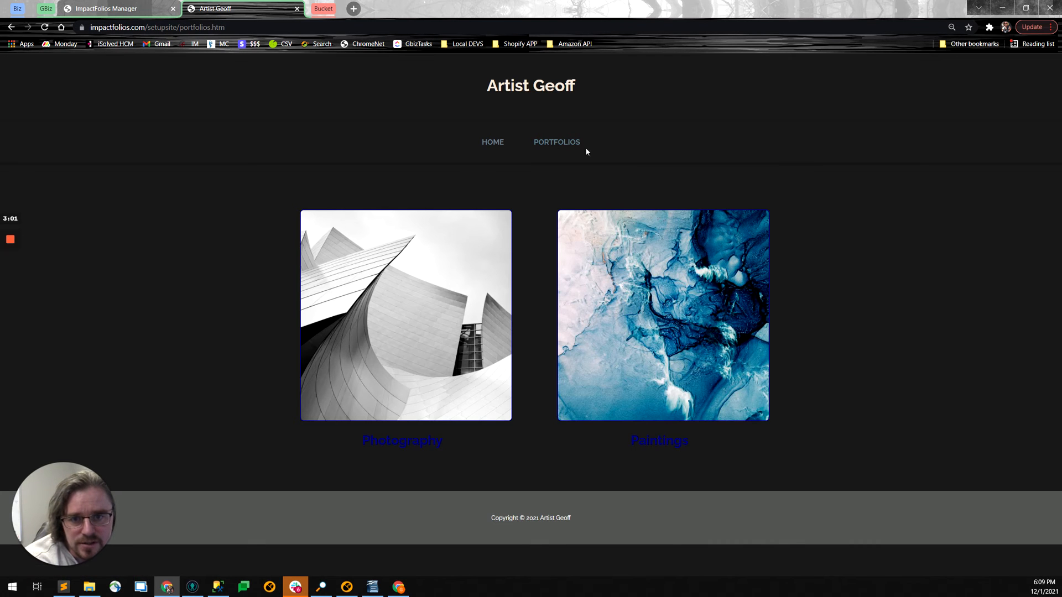
pyautogui.click(122, 8)
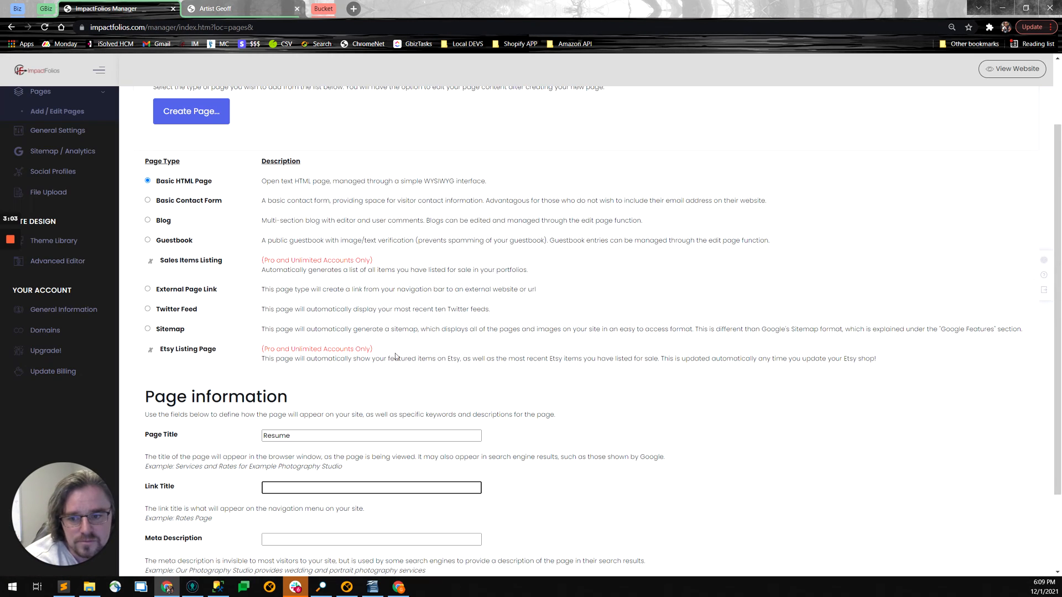
pyautogui.click(390, 435)
pyautogui.hotkey('ctrl', 'a')
pyautogui.hotkey('ctrl', 'c')
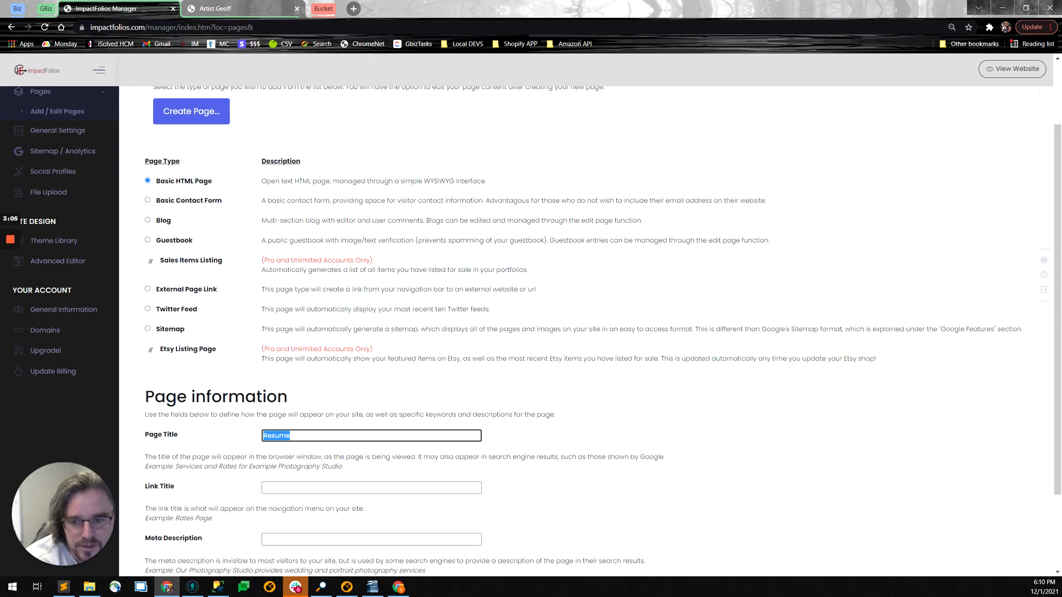
pyautogui.press('Tab')
pyautogui.hotkey('ctrl', 'v')
pyautogui.scroll(-2, 592, 475)
# Step: Fill in the meta description with "Resume", leaving the meta keywords empty
pyautogui.click(284, 436)
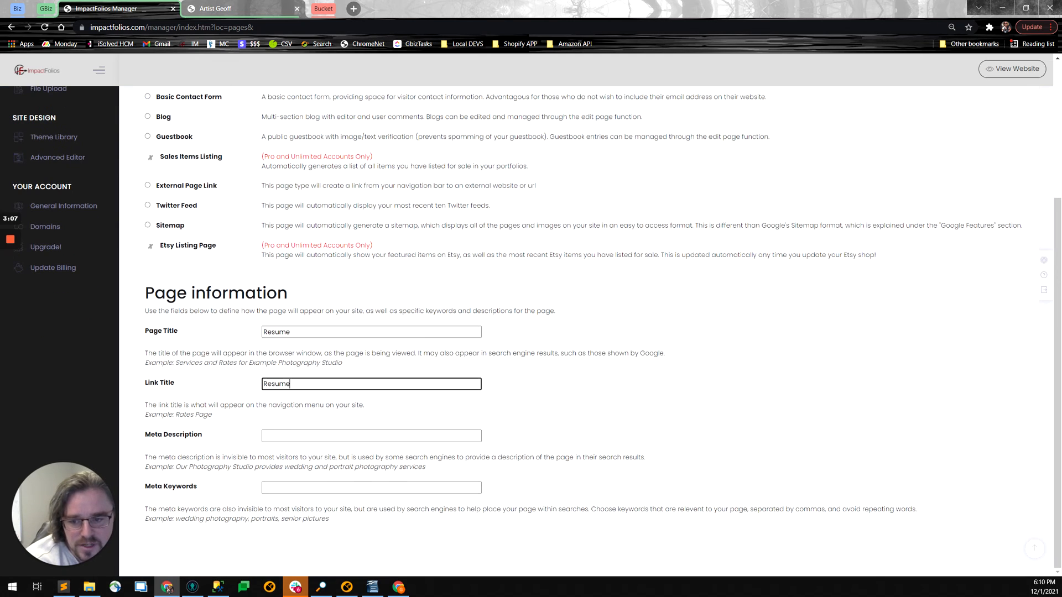
pyautogui.click(588, 414)
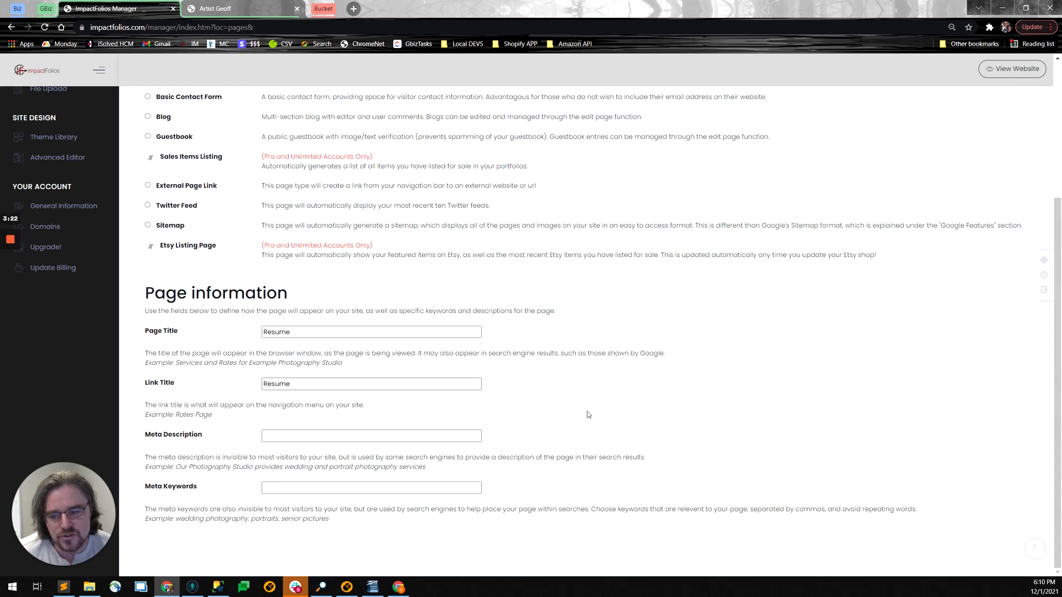
pyautogui.click(364, 487)
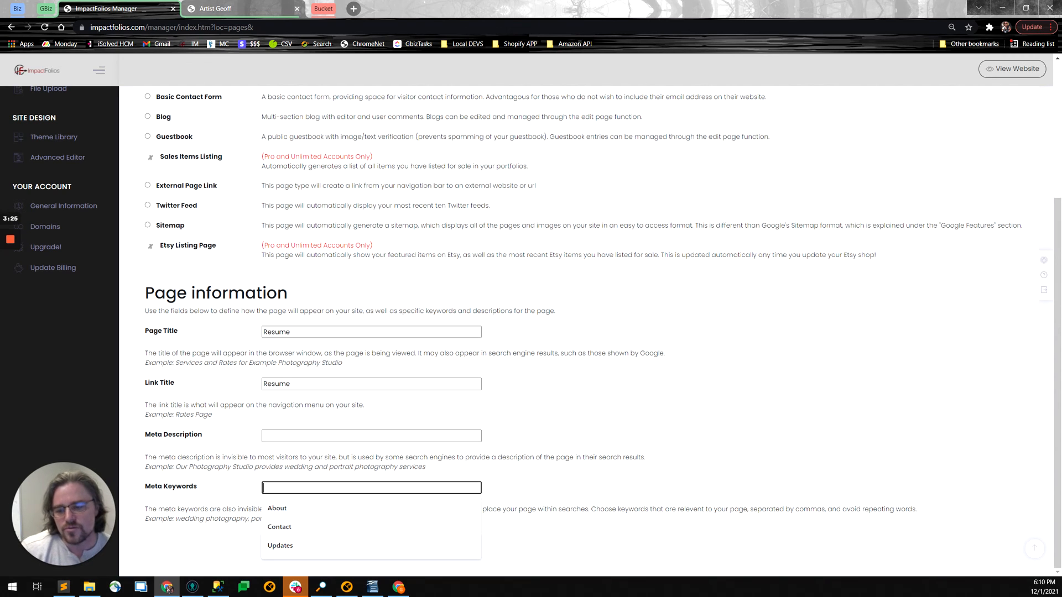
pyautogui.press('Tab')
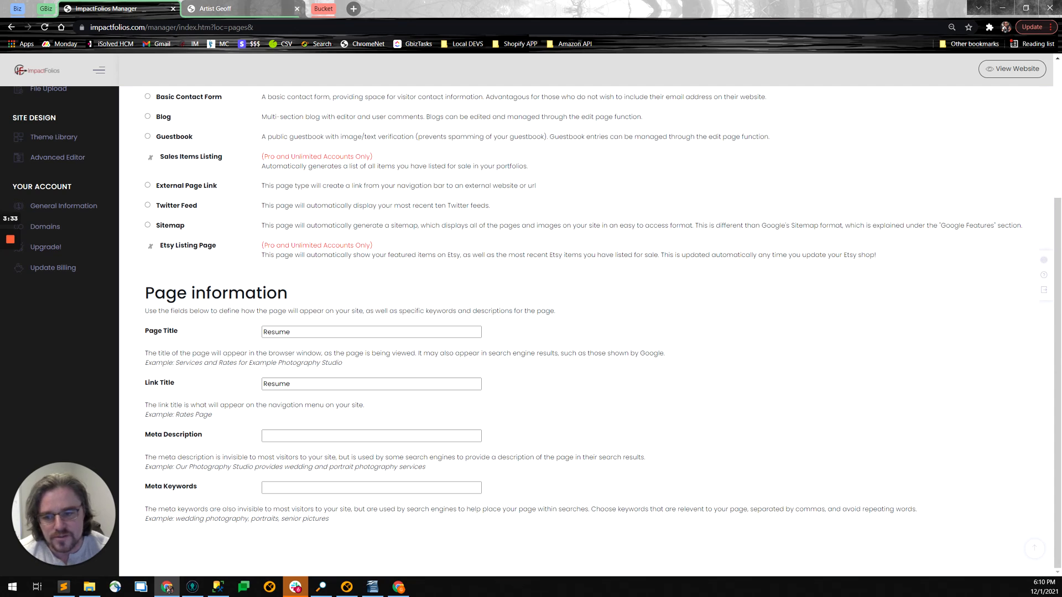
pyautogui.doubleClick(271, 384)
pyautogui.click(288, 435)
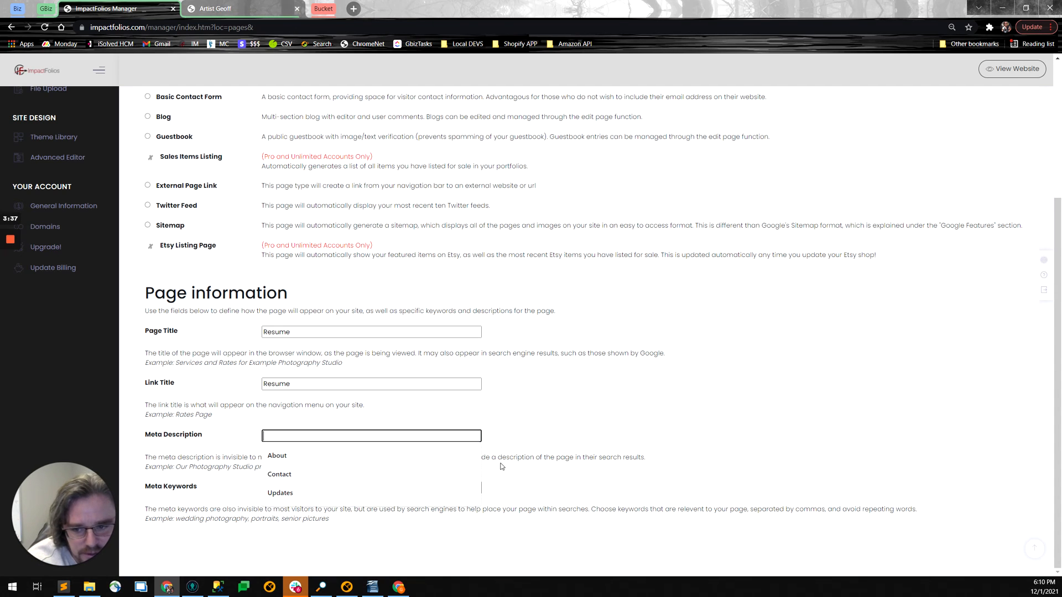
pyautogui.hotkey('ctrl', 'v')
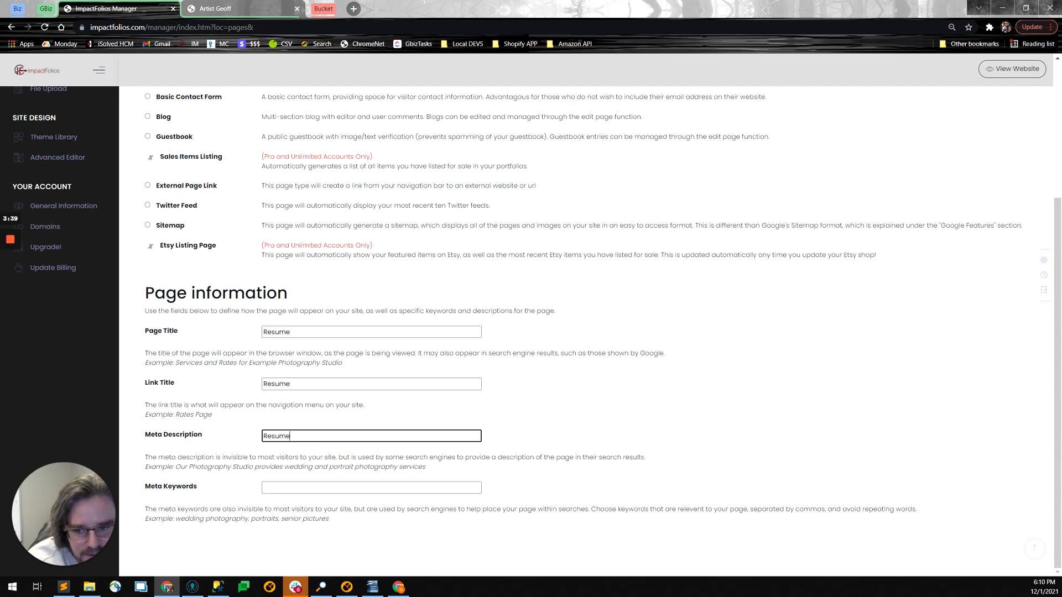
pyautogui.press('Tab')
# Step: Create the Resume page and open it for content editing
pyautogui.scroll(4, 531, 434)
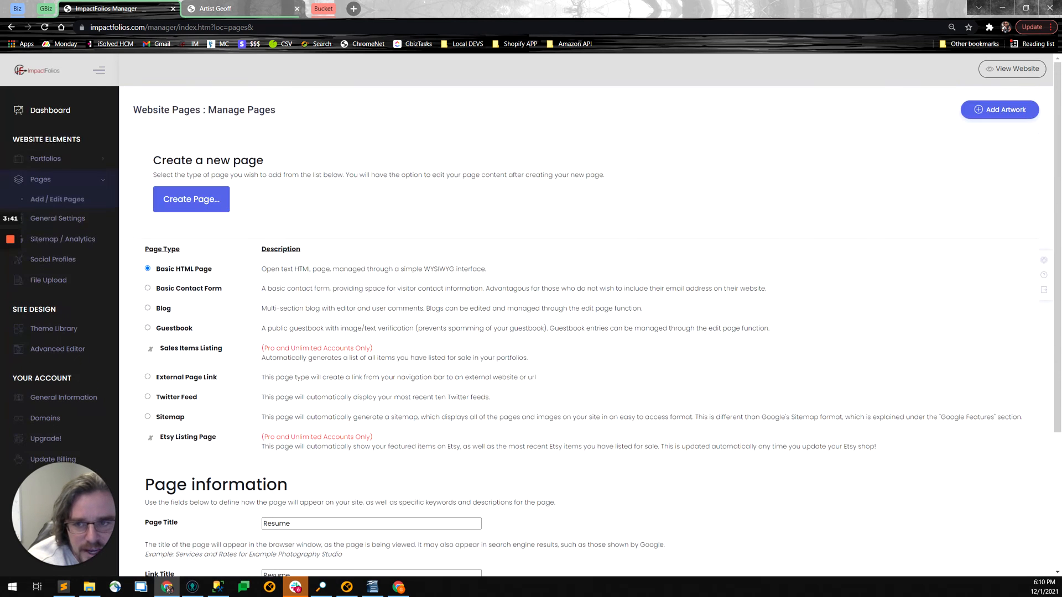
pyautogui.click(193, 205)
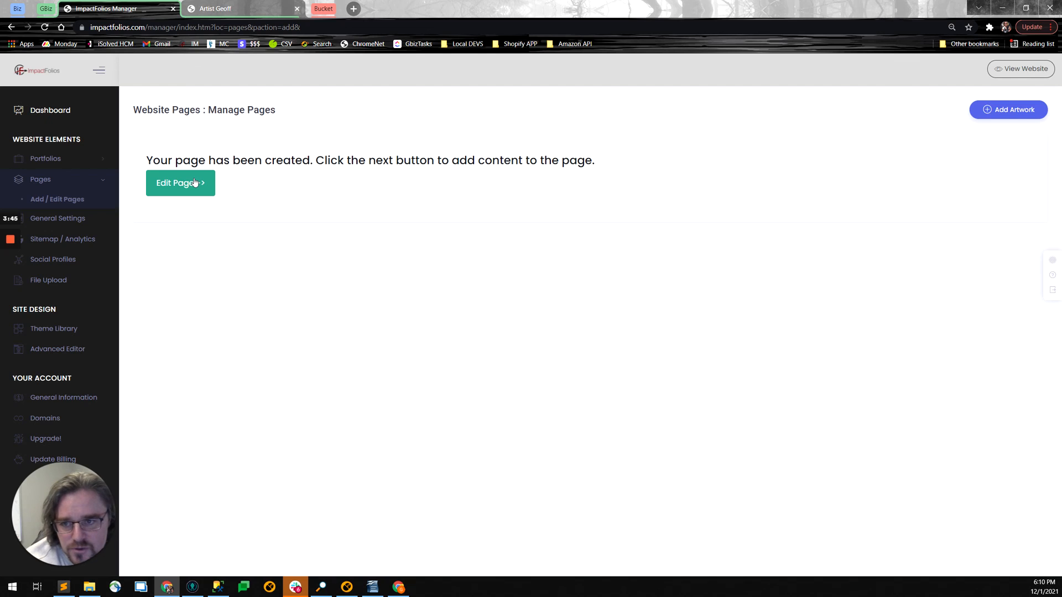
pyautogui.click(194, 182)
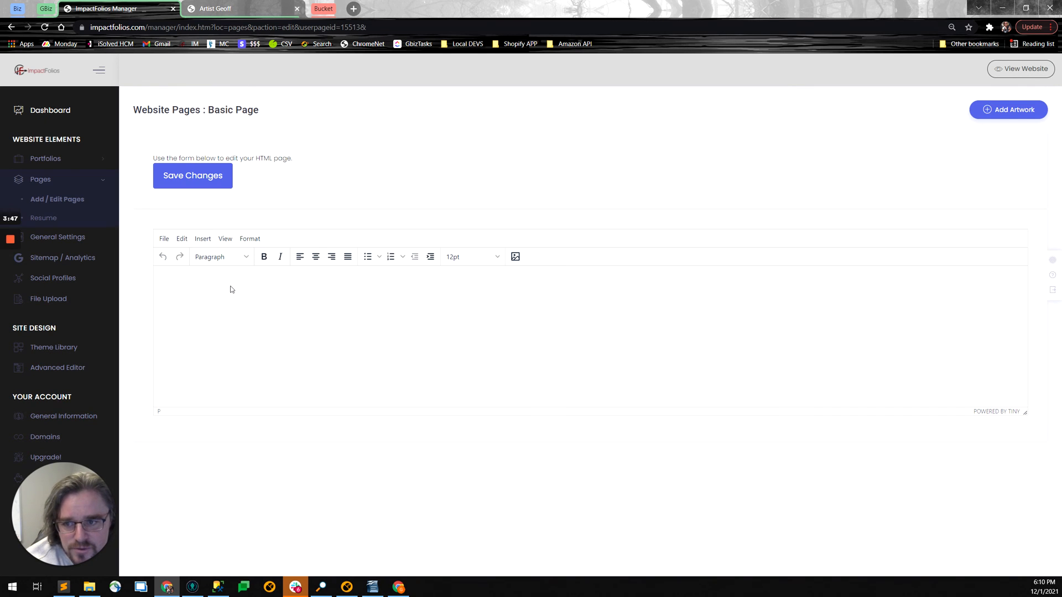
# Step: Write "Hi," and, in a second paragraph, "I am a basic page!" as the page content, and save the changes
pyautogui.write('Hi,')
pyautogui.press('Return')
pyautogui.write('I am ')
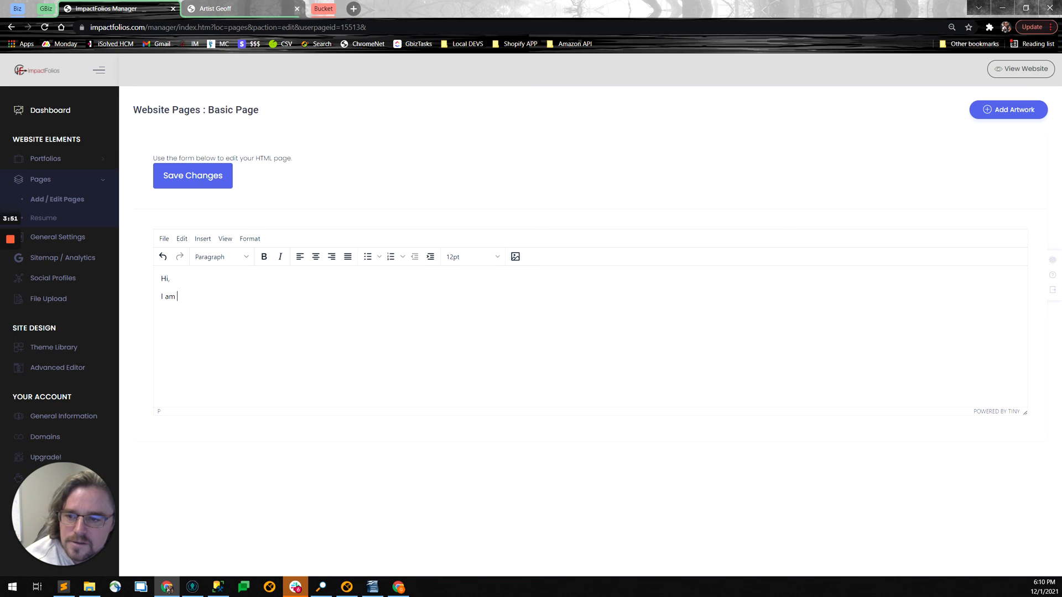
pyautogui.write('a basic page!')
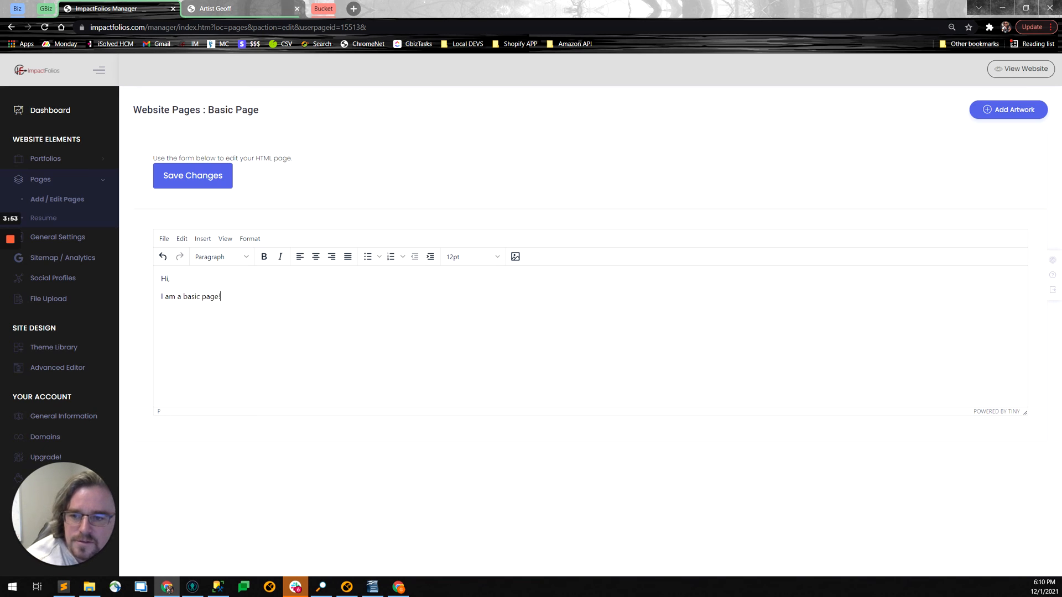
pyautogui.click(217, 185)
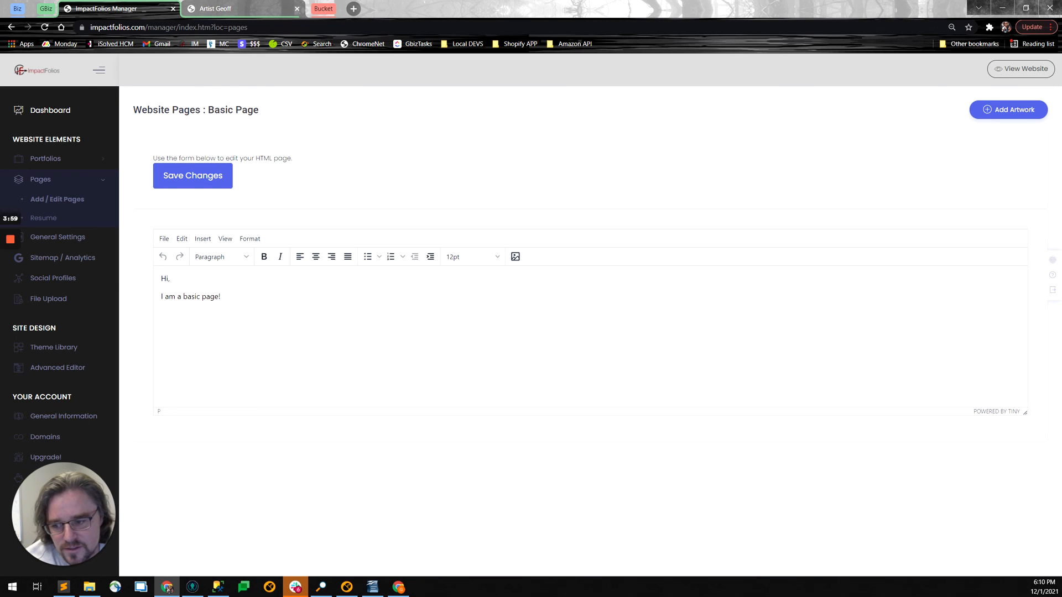
# Step: View the Resume page on the live website to check its text
pyautogui.click(235, 9)
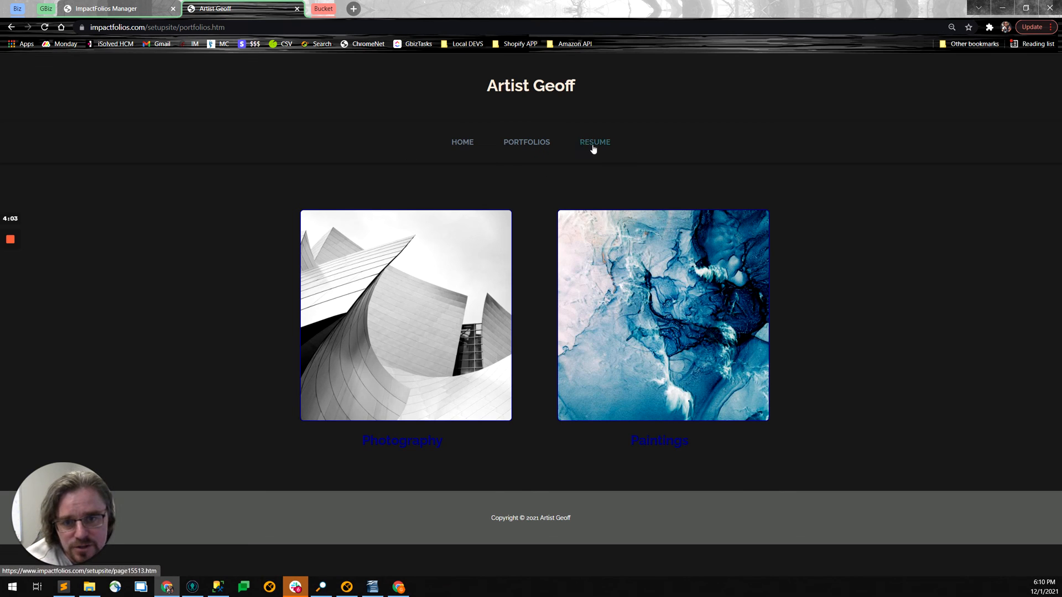
pyautogui.click(589, 146)
pyautogui.moveTo(353, 221); pyautogui.dragTo(271, 196)
pyautogui.click(184, 222)
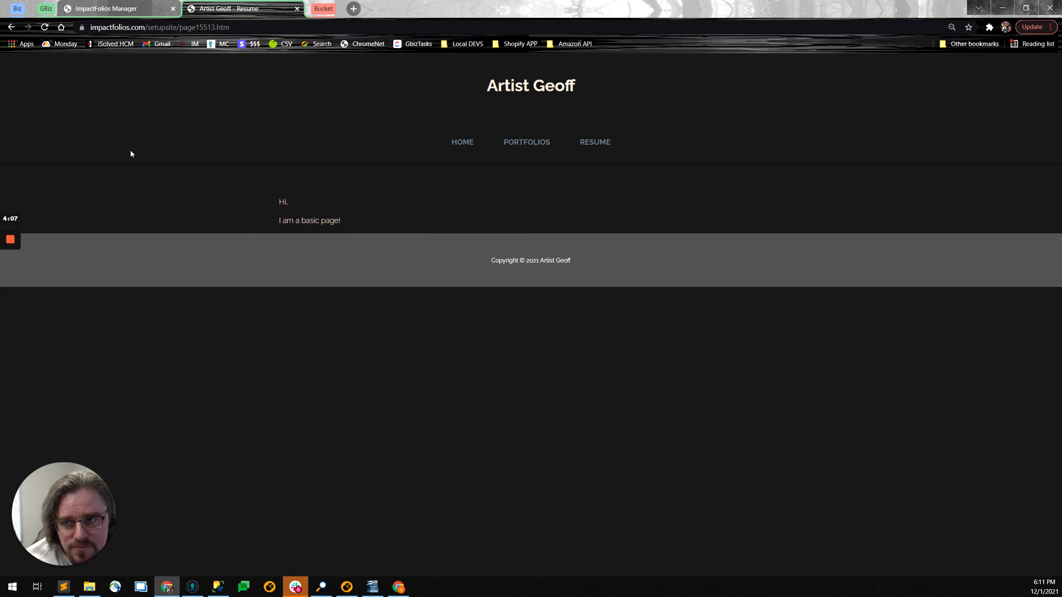